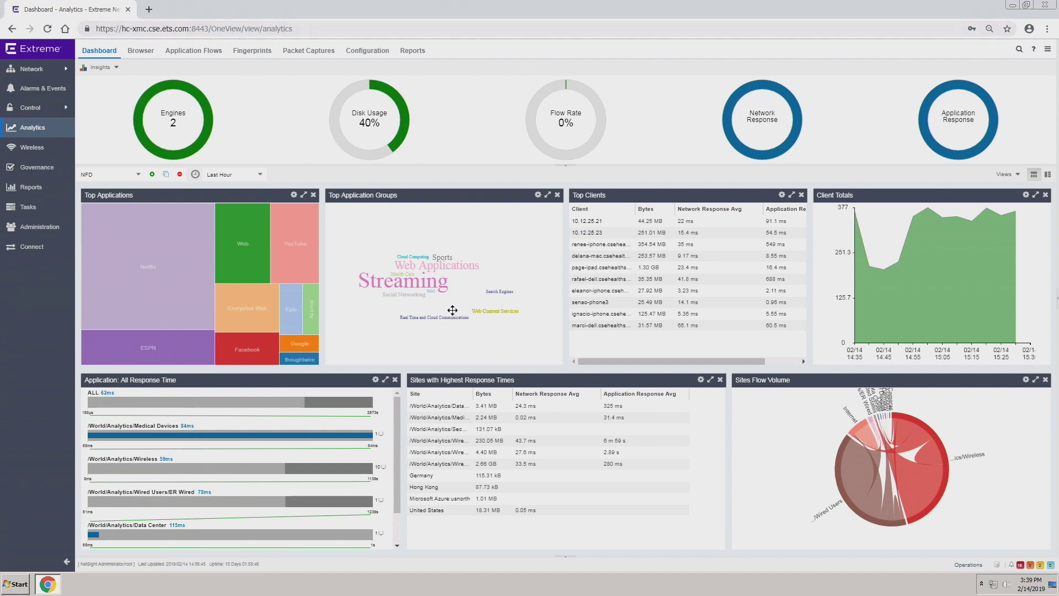
- Drill into the overall response time chart on the Insights dashboard
left_click(217, 406)
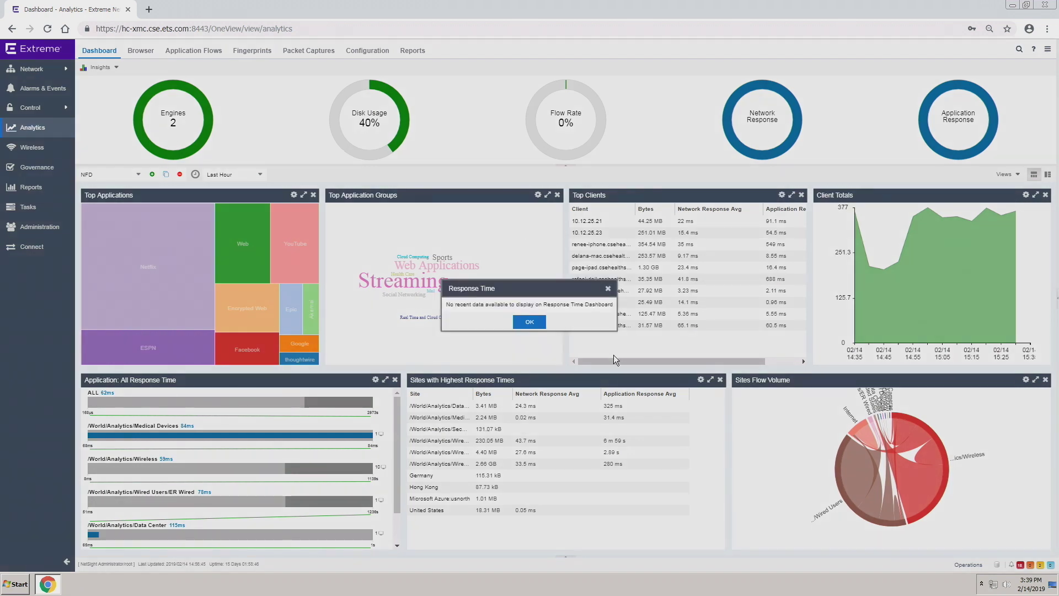
- Dismiss the no-data notice and drill into the Medical Devices response time
left_click(530, 325)
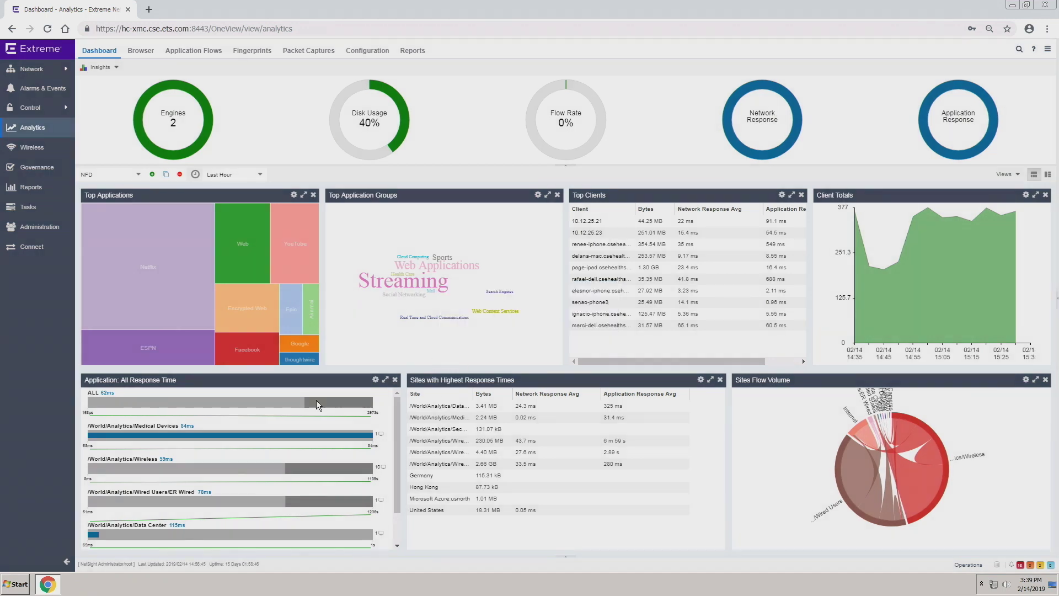
left_click(268, 440)
left_click(532, 325)
mouse_move(255, 436)
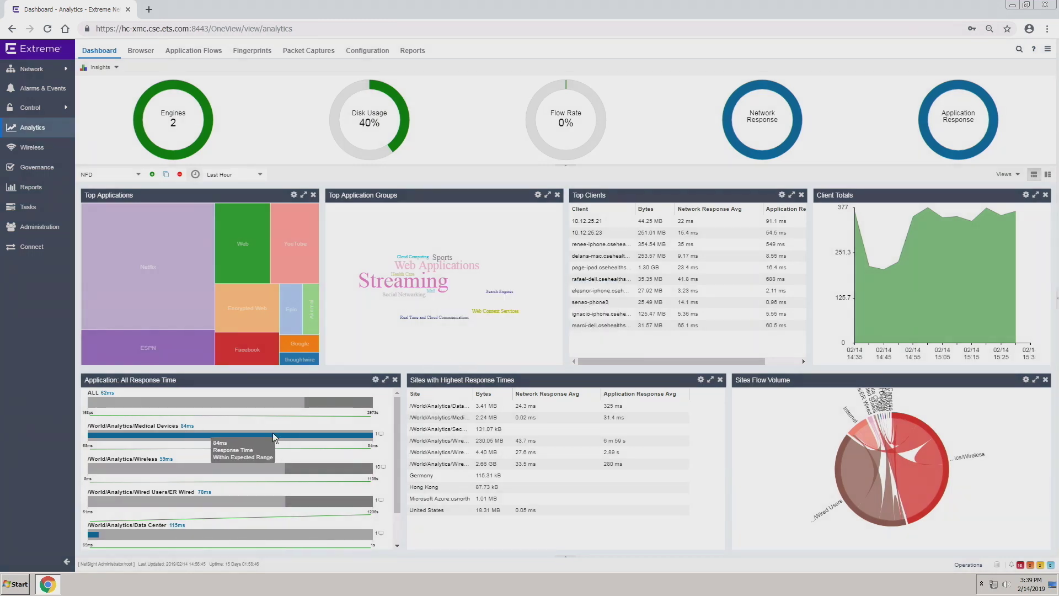
left_click(274, 437)
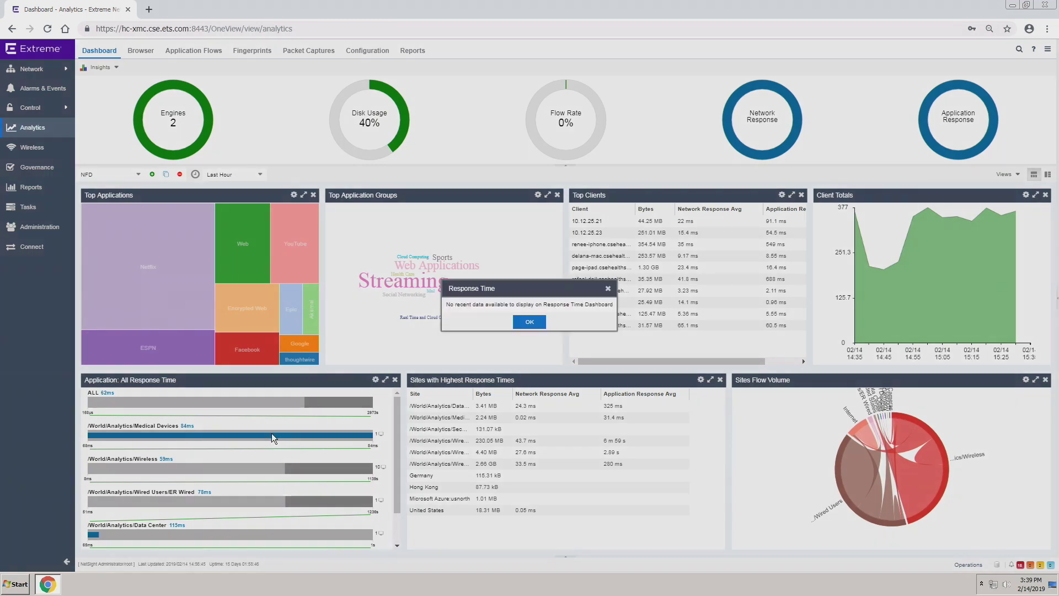
- Dismiss the second no-data notice and switch the dashboard to the Network Service view
left_click(526, 323)
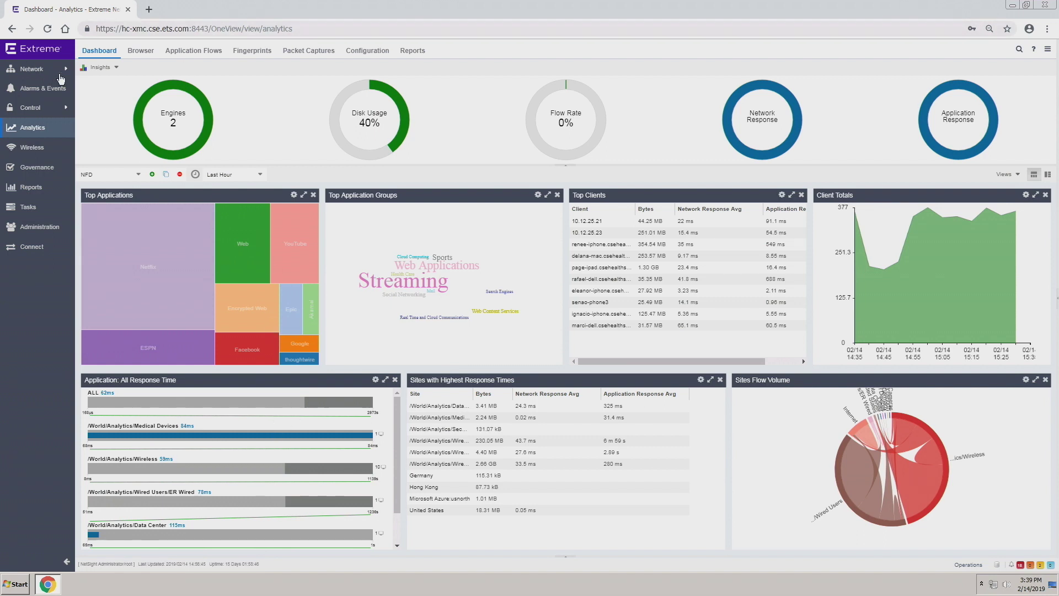
left_click(116, 67)
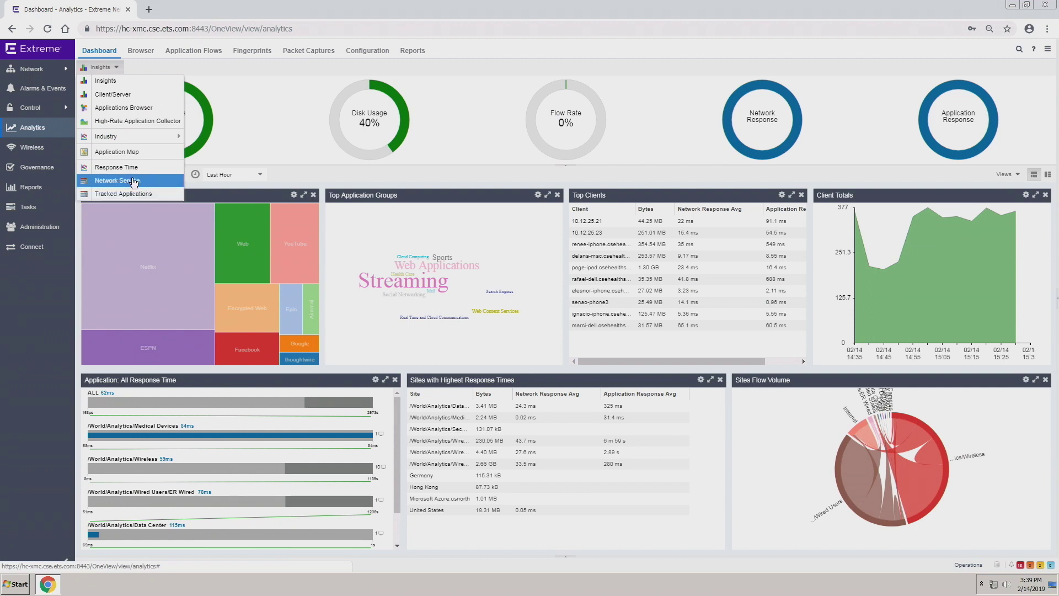
left_click(132, 180)
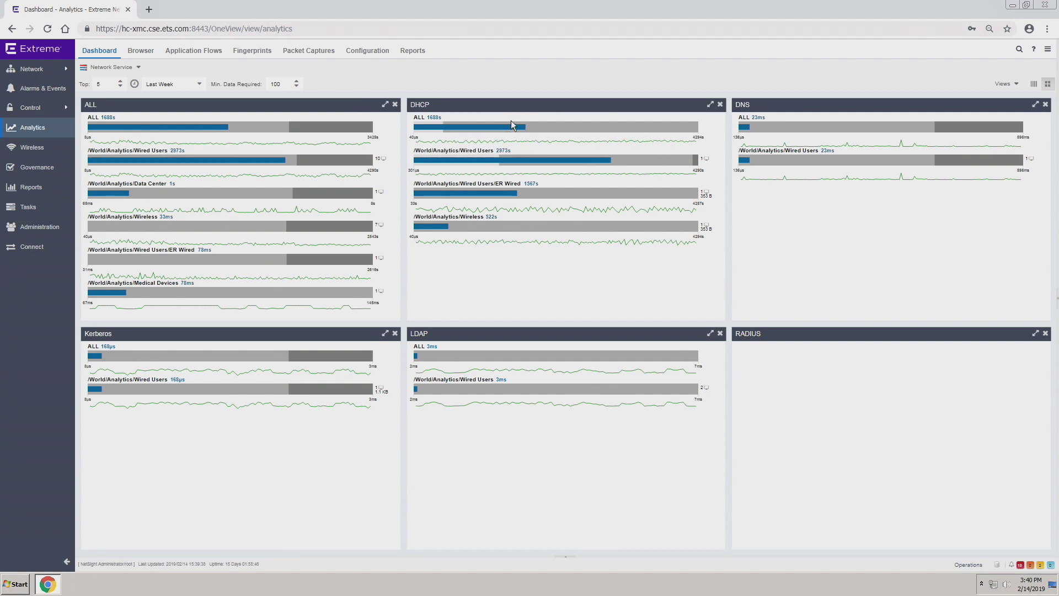
- Drill into DNS response time over time from the Network Service view
left_click(745, 131)
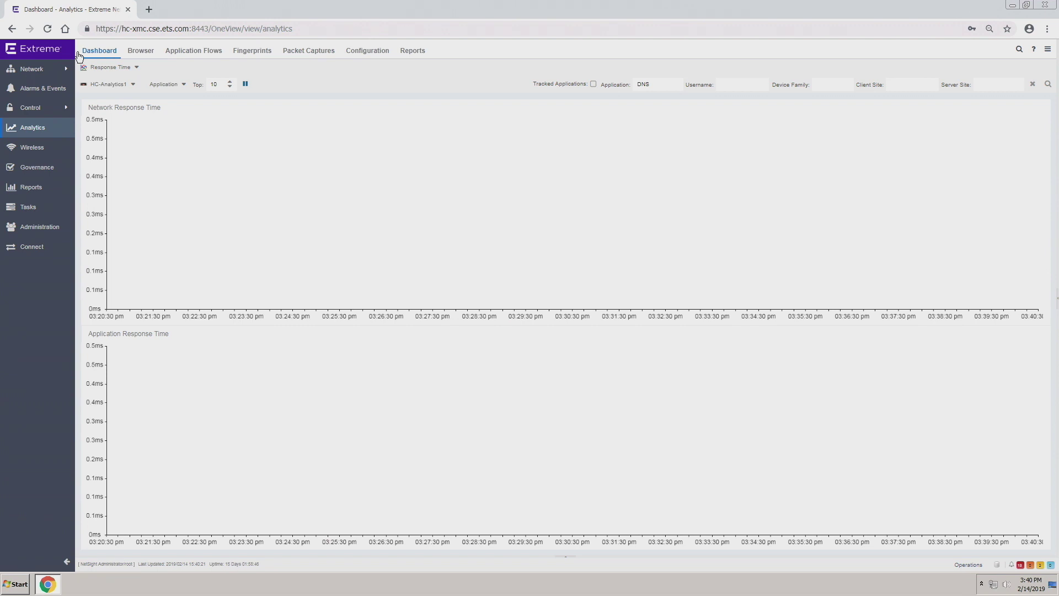
- Go back to the Analytics dashboard and show flow records for the fricknet data point
left_click(12, 29)
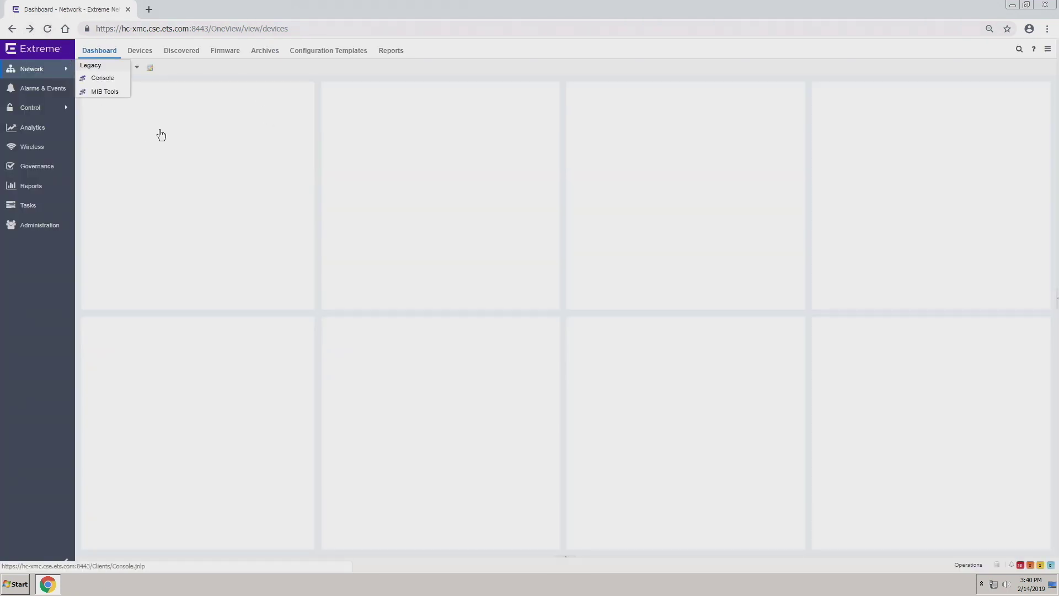
left_click(32, 128)
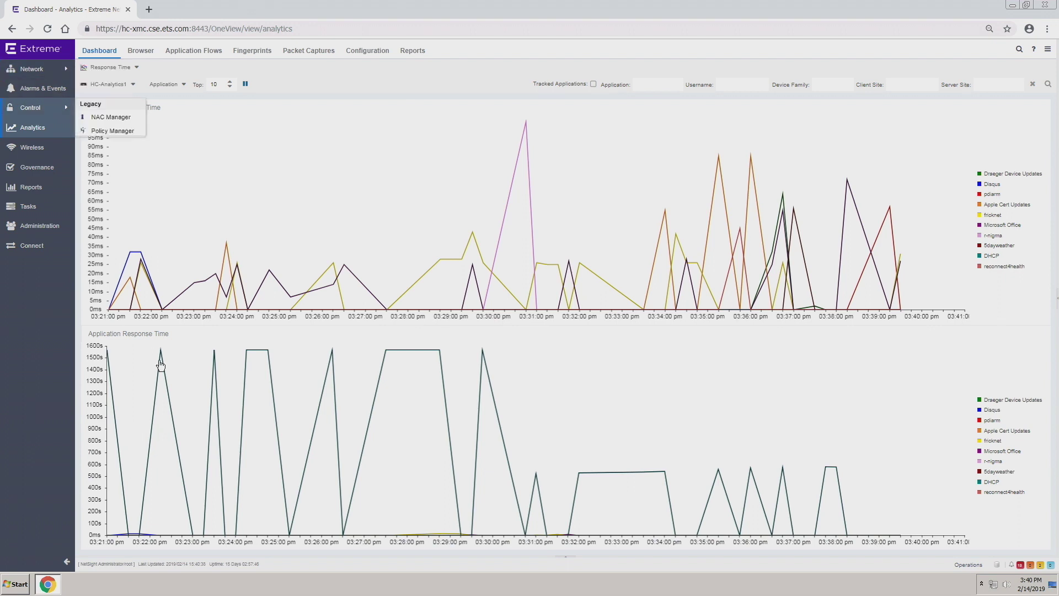
left_click(441, 258)
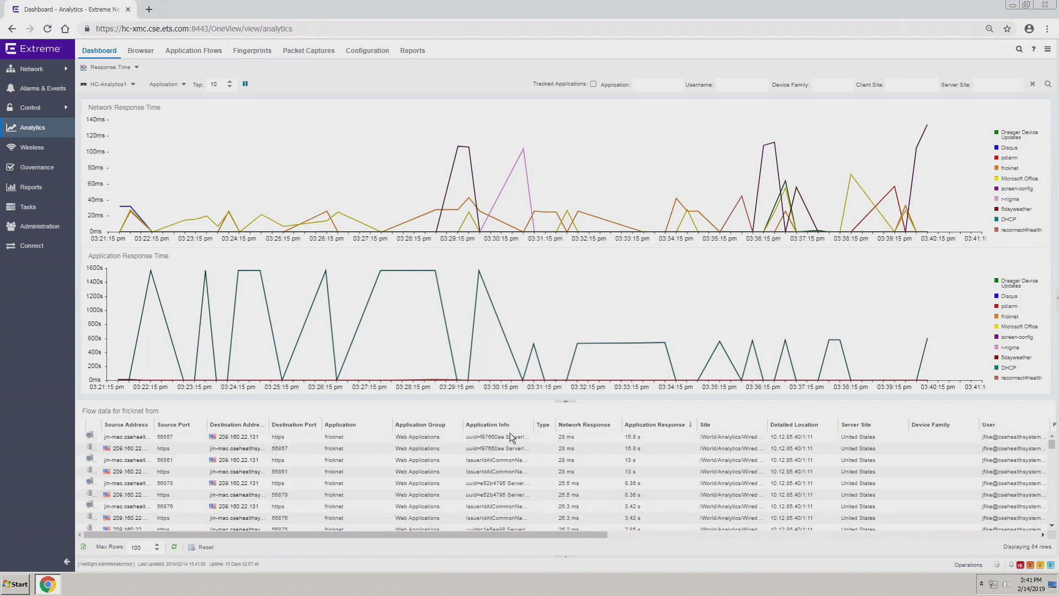
- Open the dashboard views list above the fricknet flow records
mouse_move(509, 437)
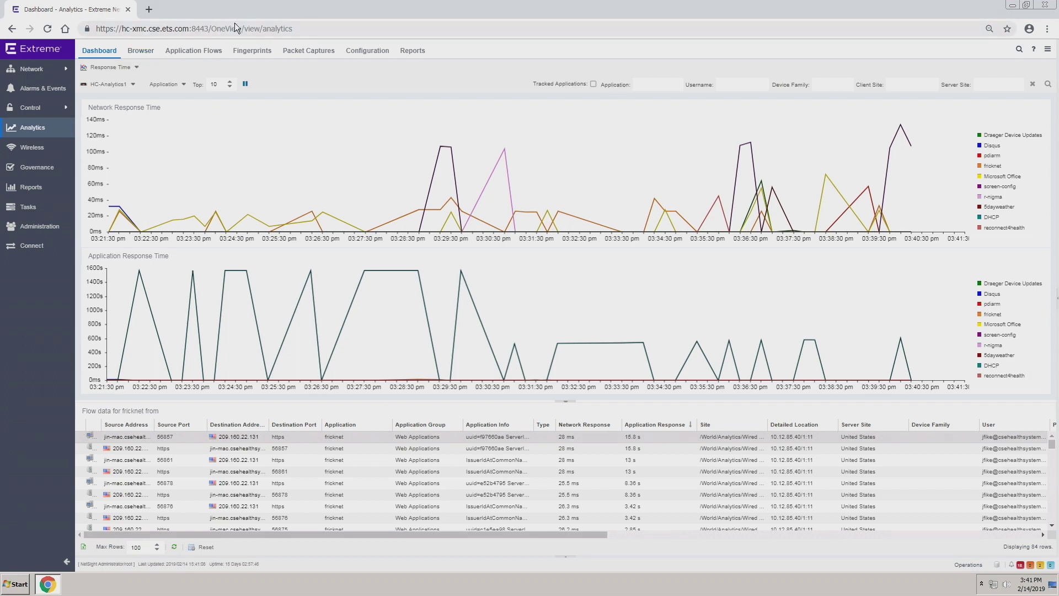
left_click(142, 67)
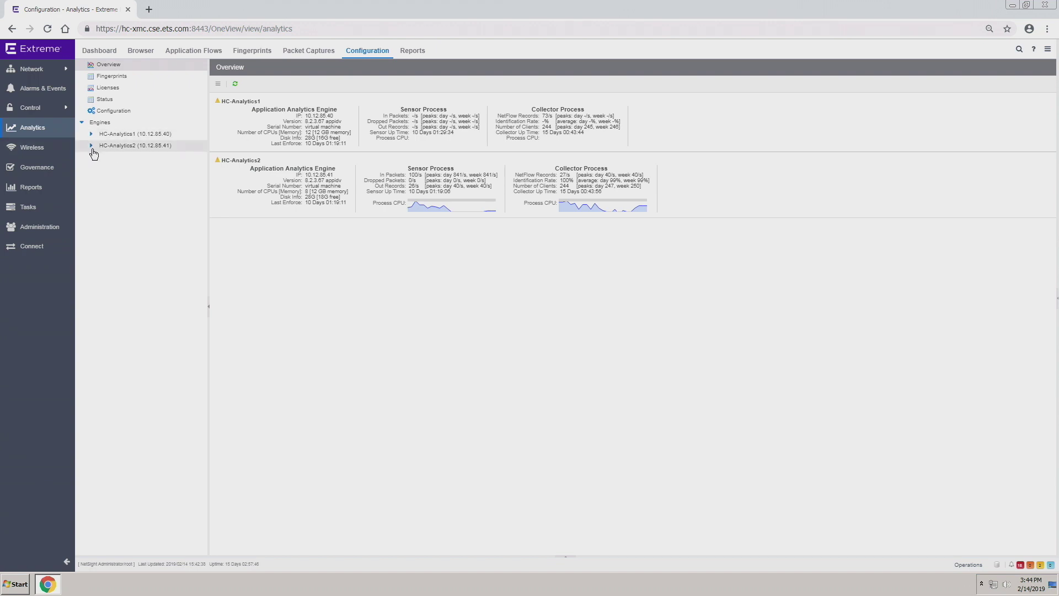
- Expand the HC-Analytics2 and HC-Analytics1 entries under Engines
left_click(92, 147)
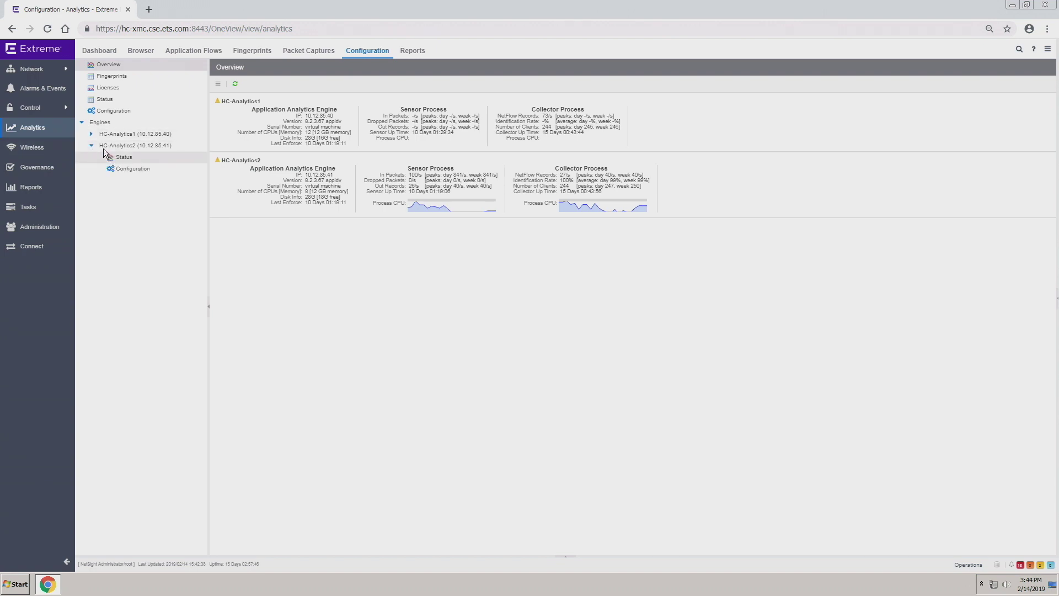
left_click(91, 134)
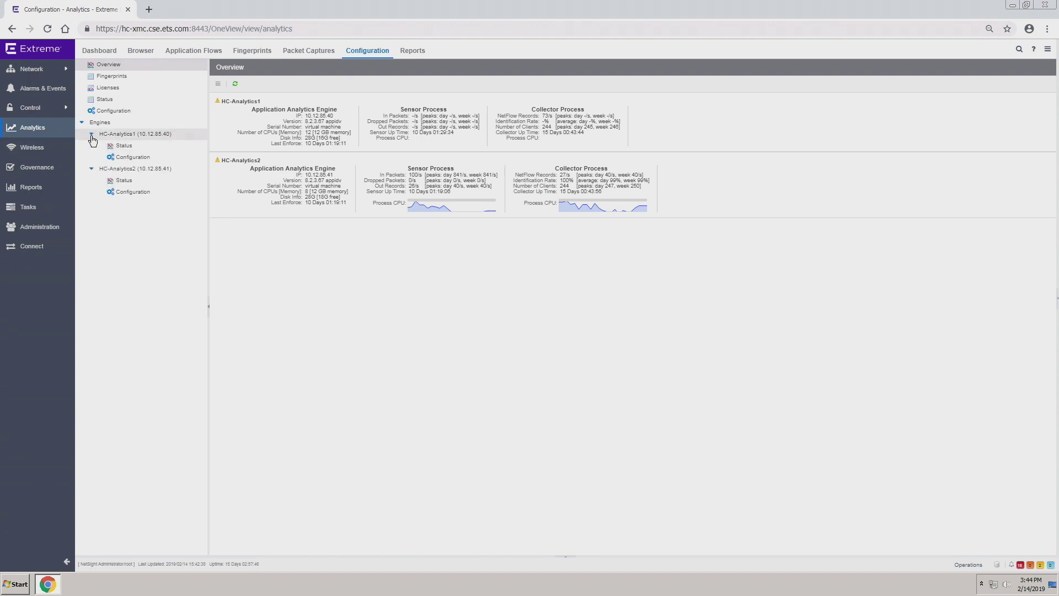
- Review HC-Analytics2 Status and Configuration pages, then show the Application Flows table
left_click(122, 183)
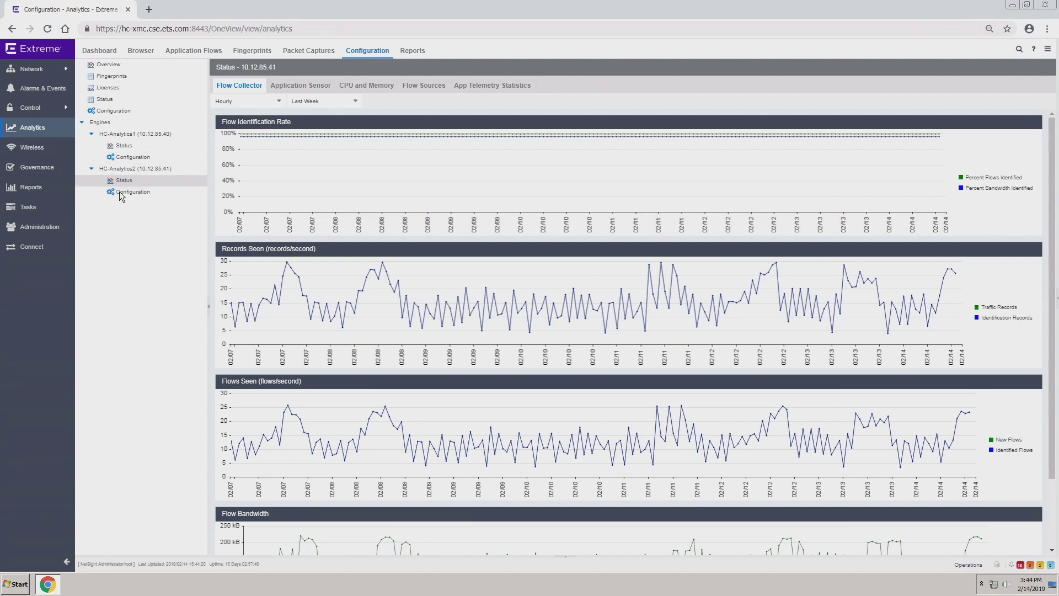
left_click(119, 191)
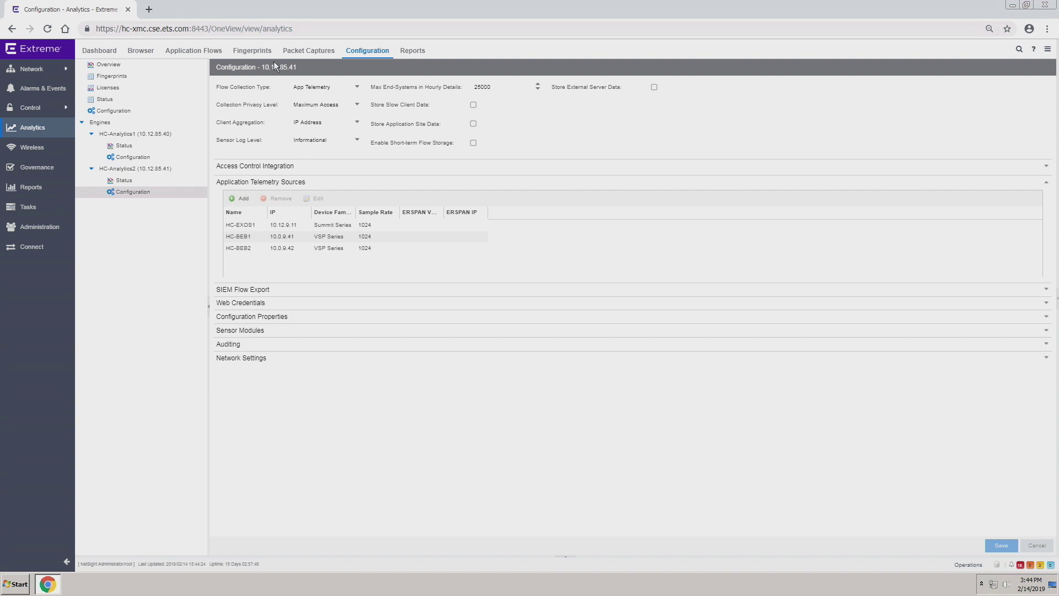
left_click(193, 53)
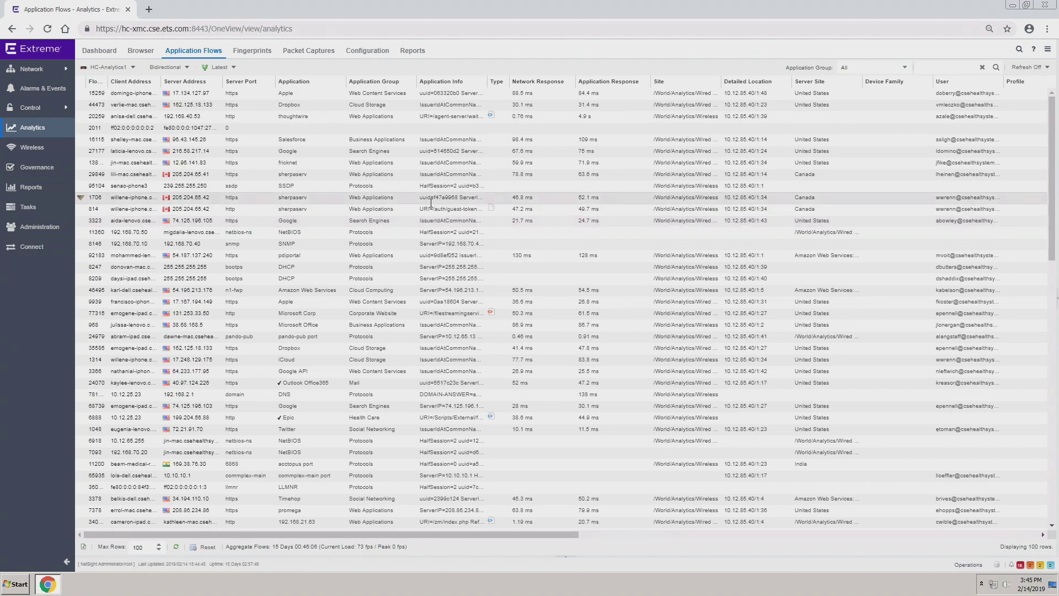
mouse_move(441, 209)
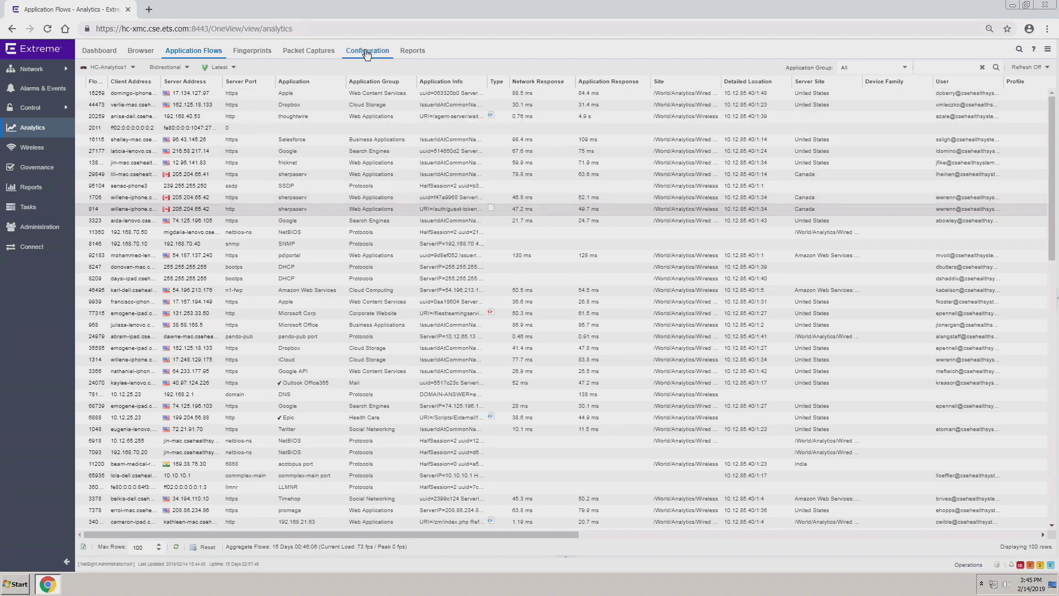
left_click(266, 58)
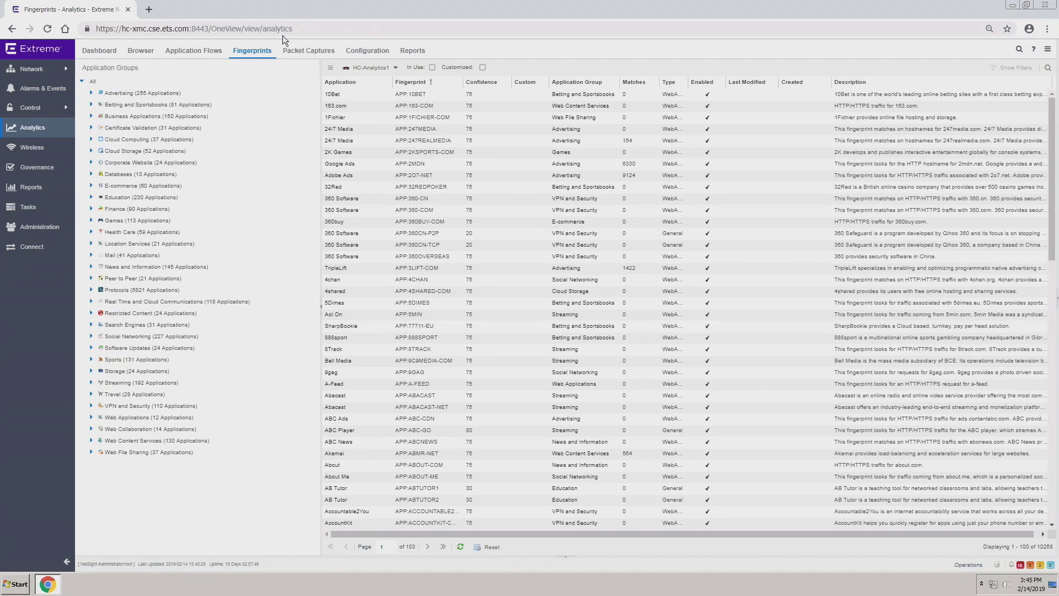
- Return from the Fingerprints library to the Application Flows table
left_click(204, 51)
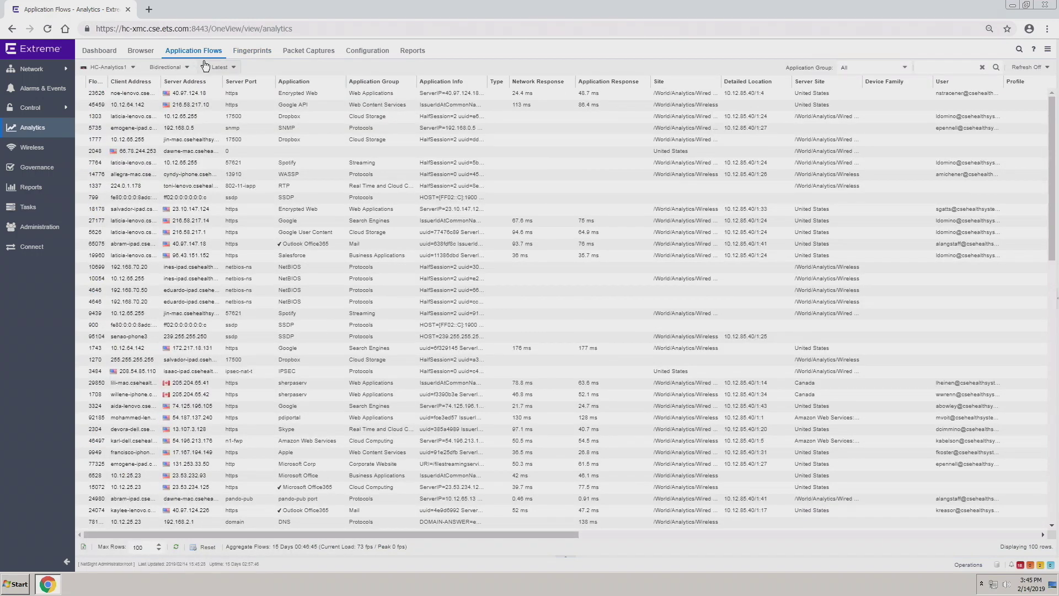
- Launch a packet capture of the Encrypted Web flow on IP 10.12.64.172
left_click(316, 51)
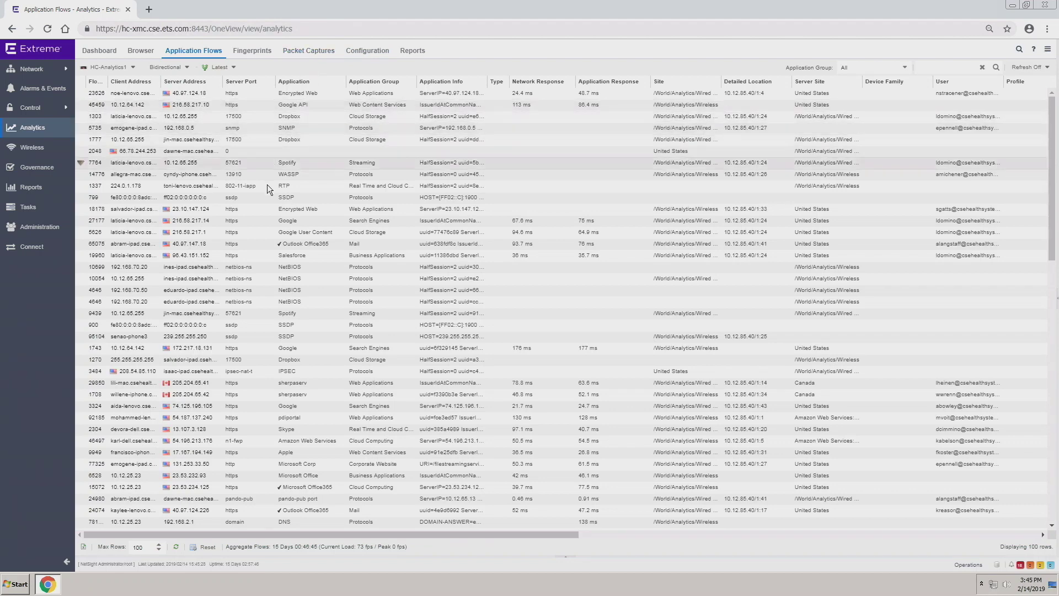
right_click(269, 206)
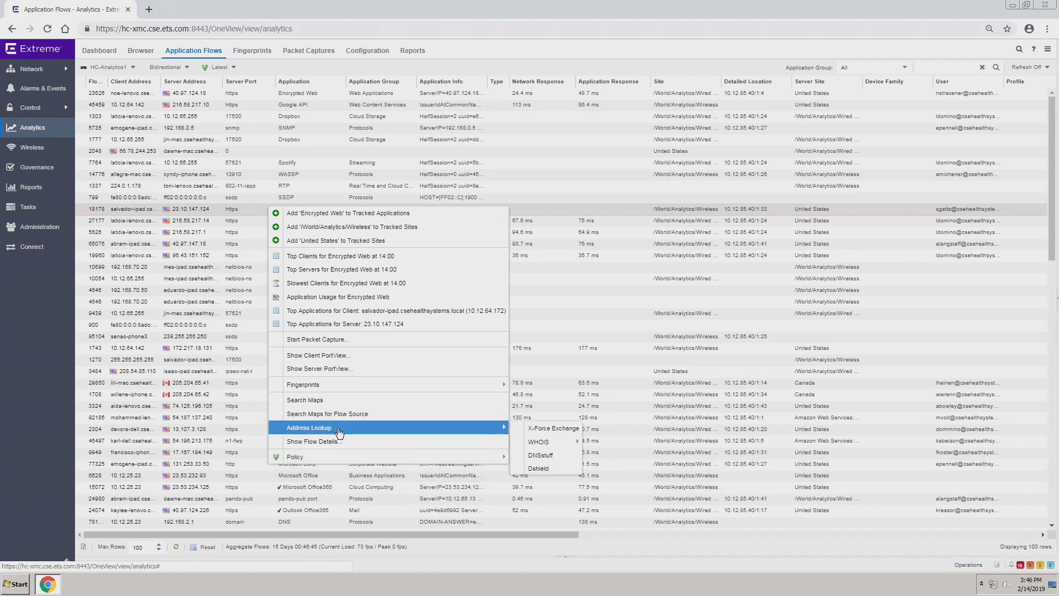
left_click(319, 339)
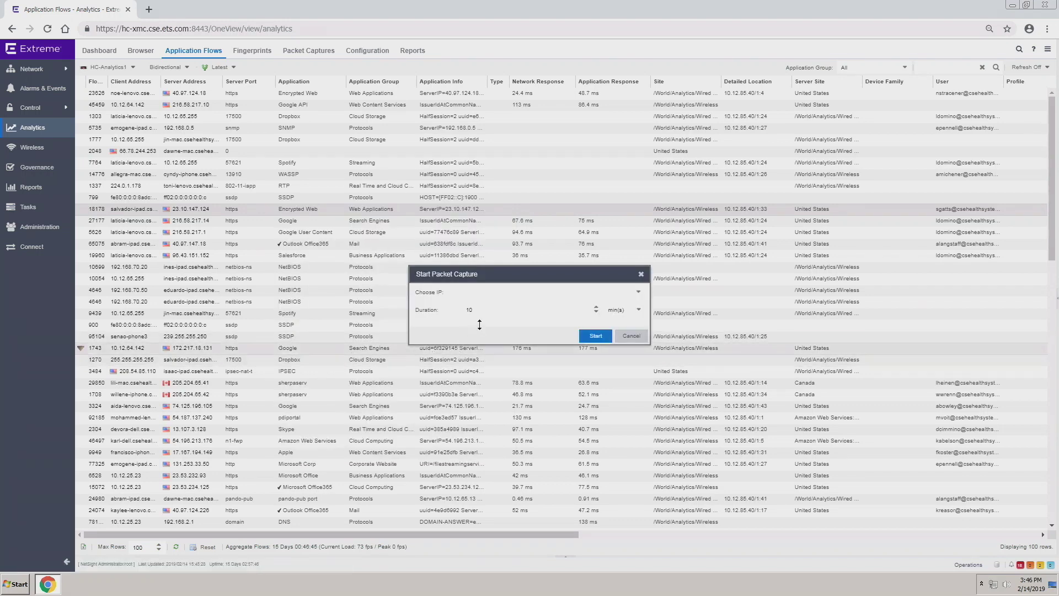
left_click(466, 293)
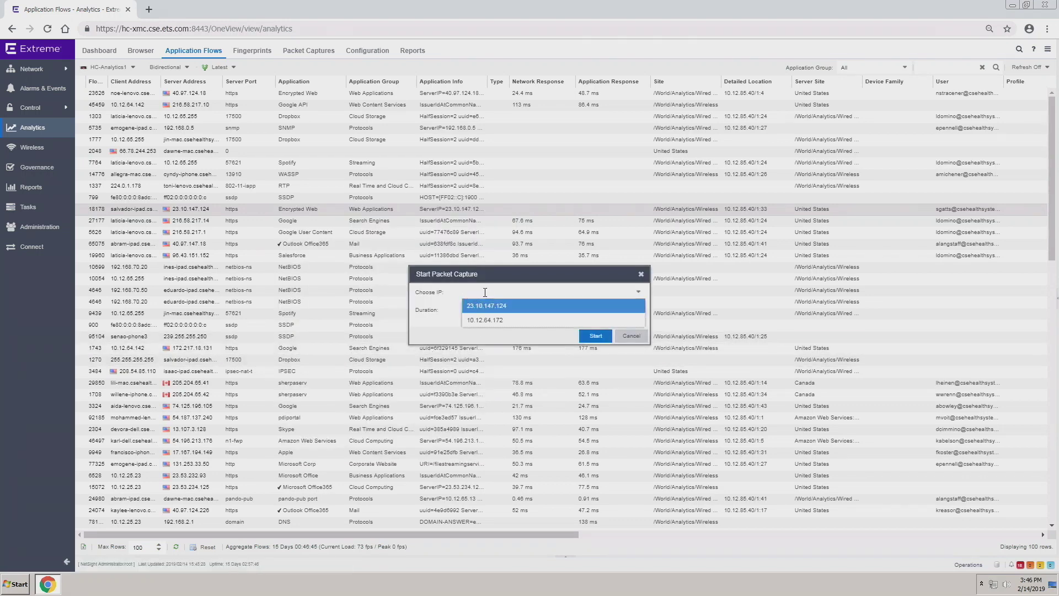
left_click(478, 328)
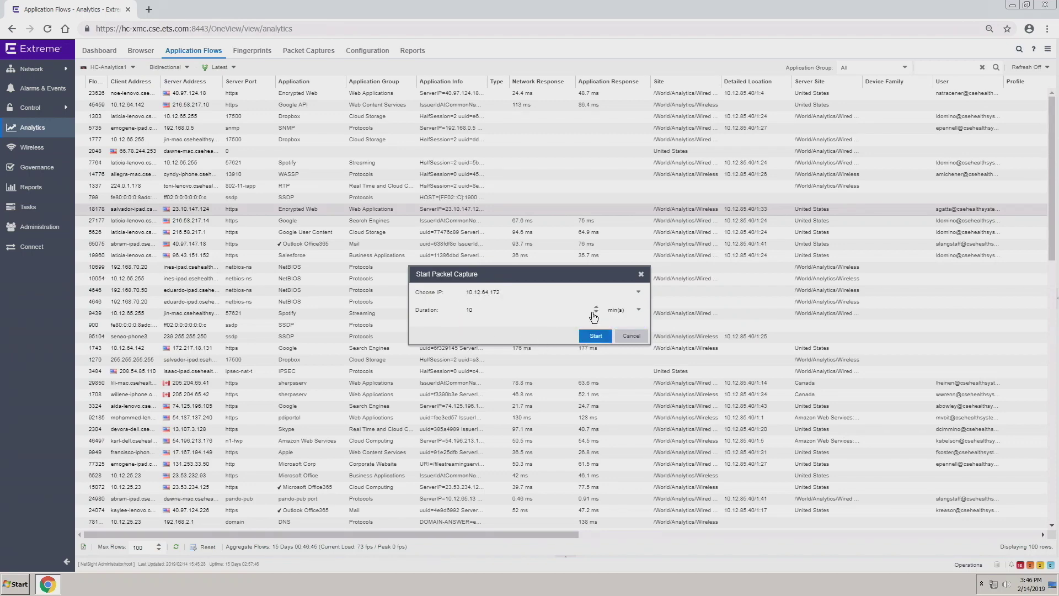
left_click(569, 311)
left_click(594, 337)
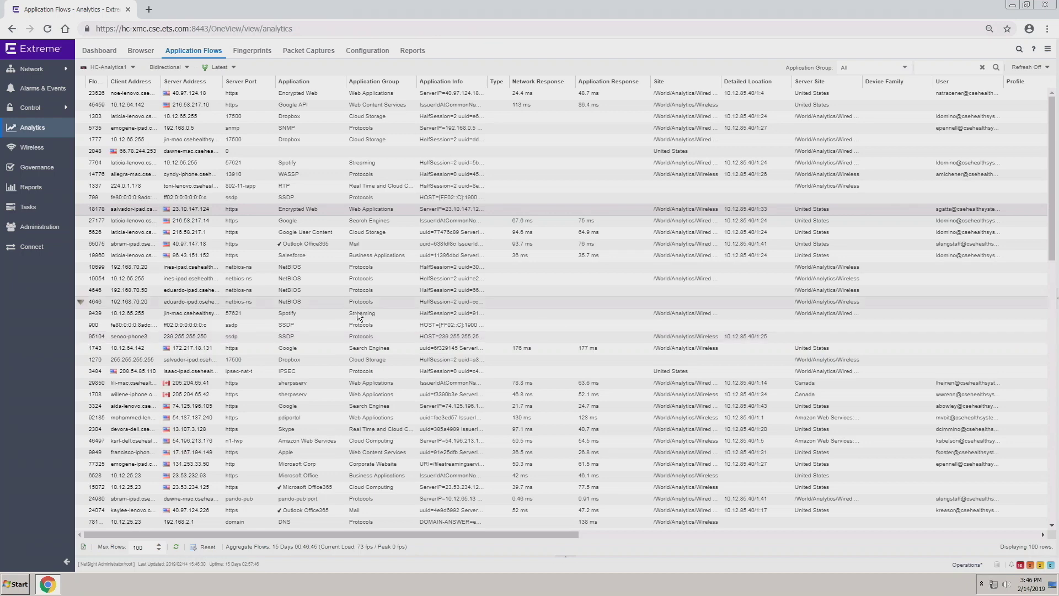
- Check the running captures on the Packet Captures tab
left_click(315, 57)
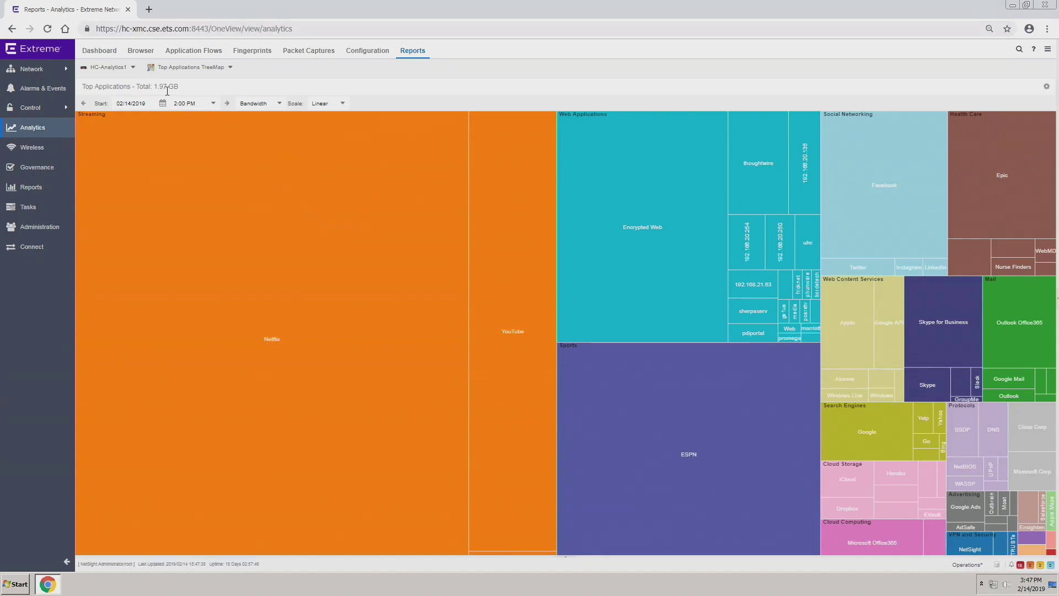
- Keep HC-Analytics1 as the analytics engine, list the available reports, and pin the remote session bar
left_click(133, 68)
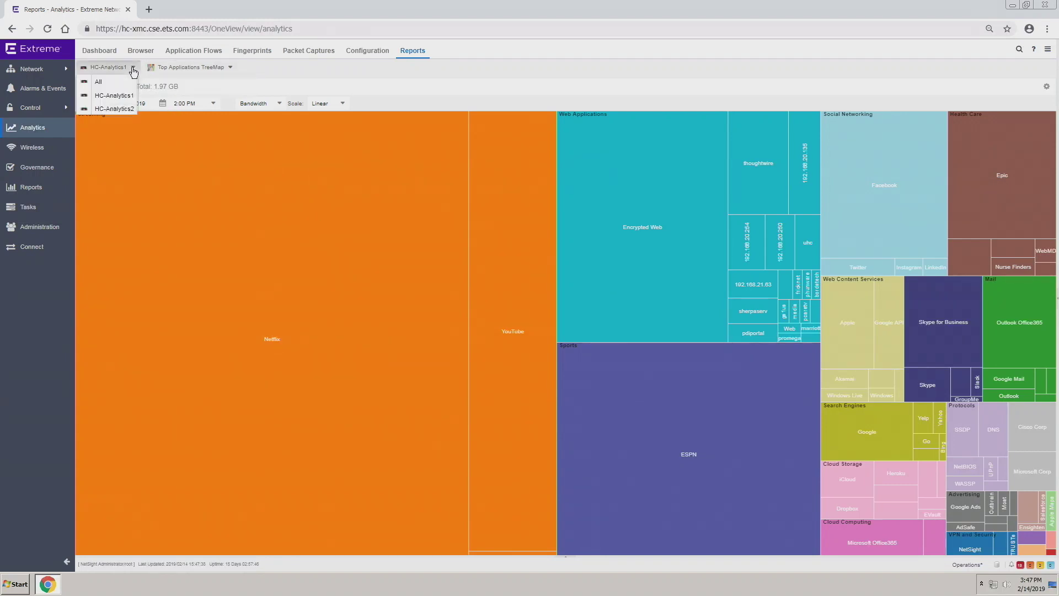
left_click(117, 97)
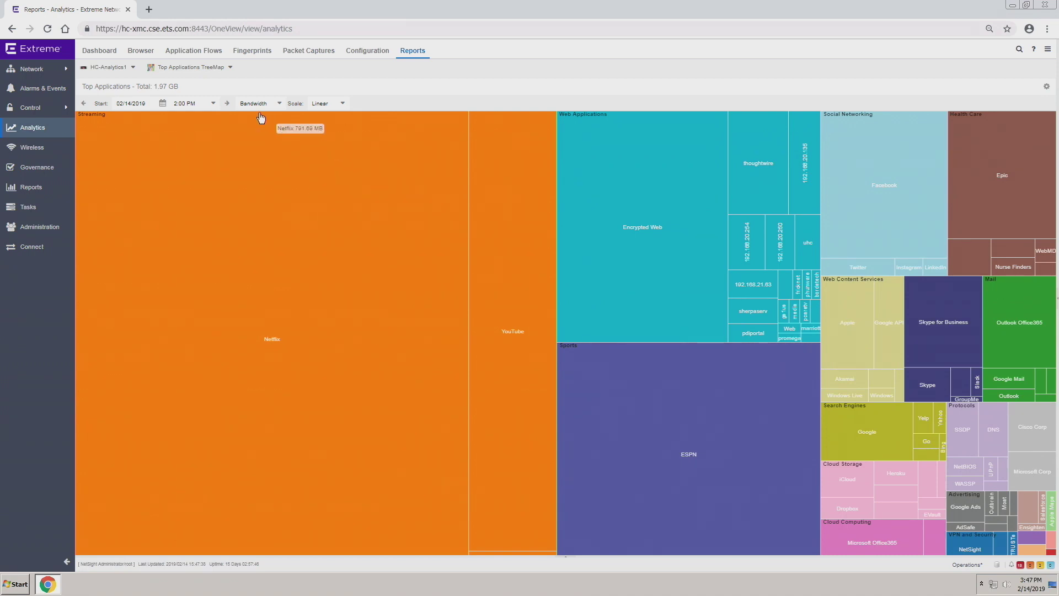
left_click(226, 68)
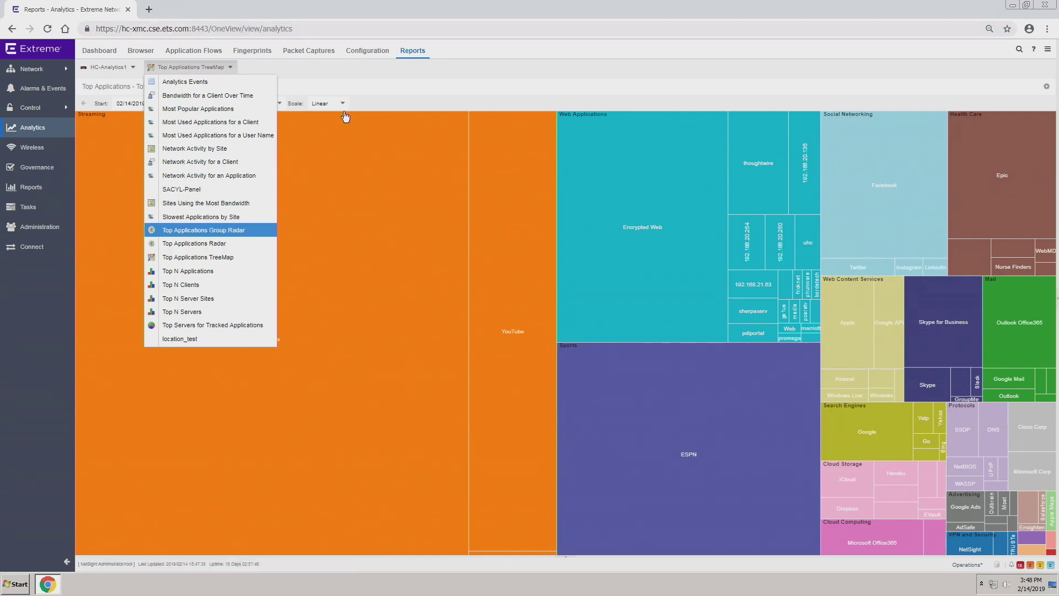
mouse_move(332, 2)
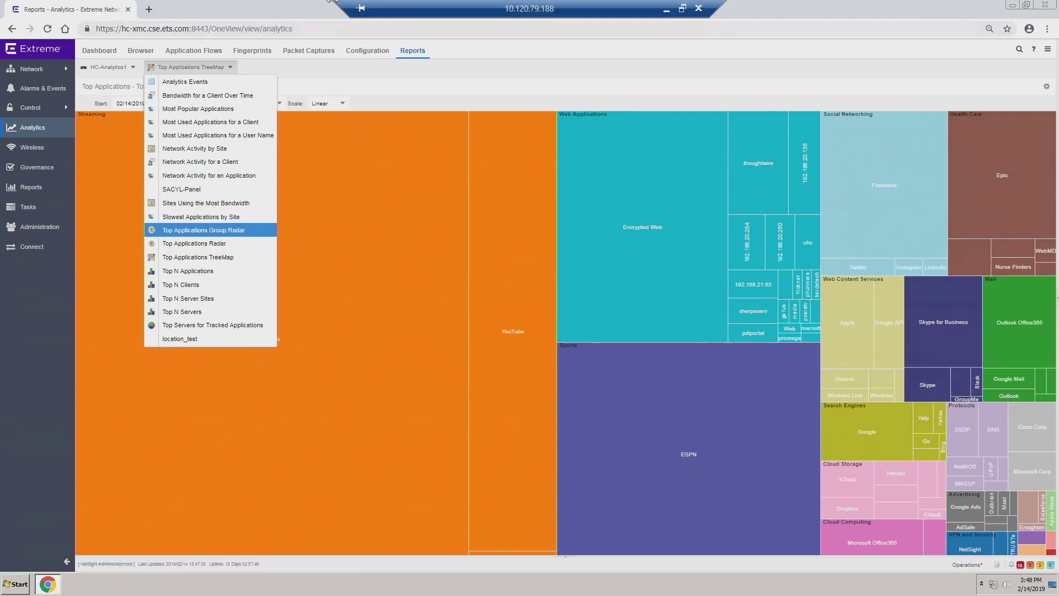
left_click(362, 10)
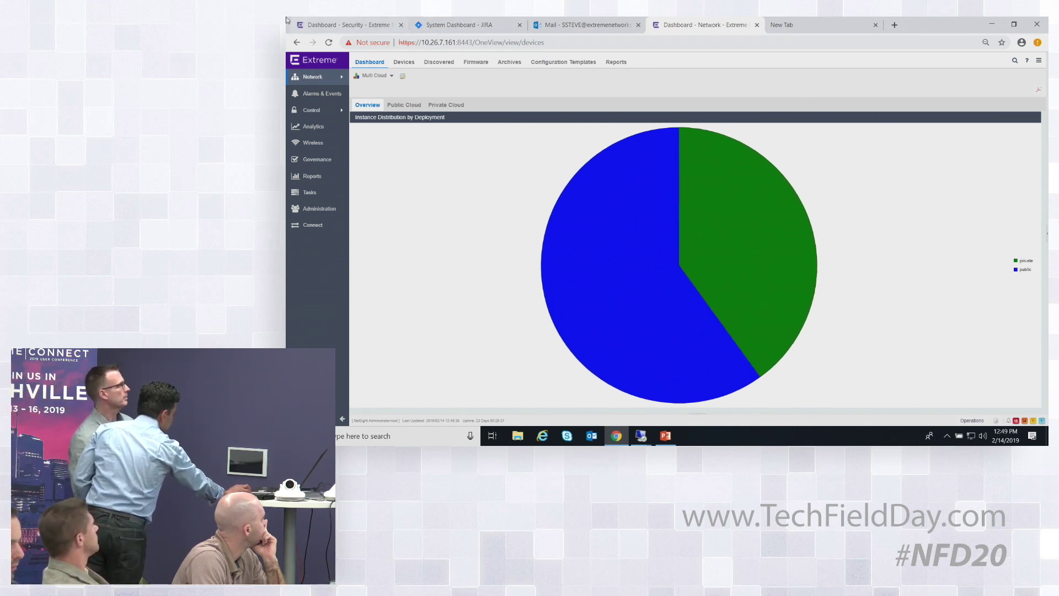
- Switch to Public Cloud statistics and narrow them to AWS instances
left_click(411, 106)
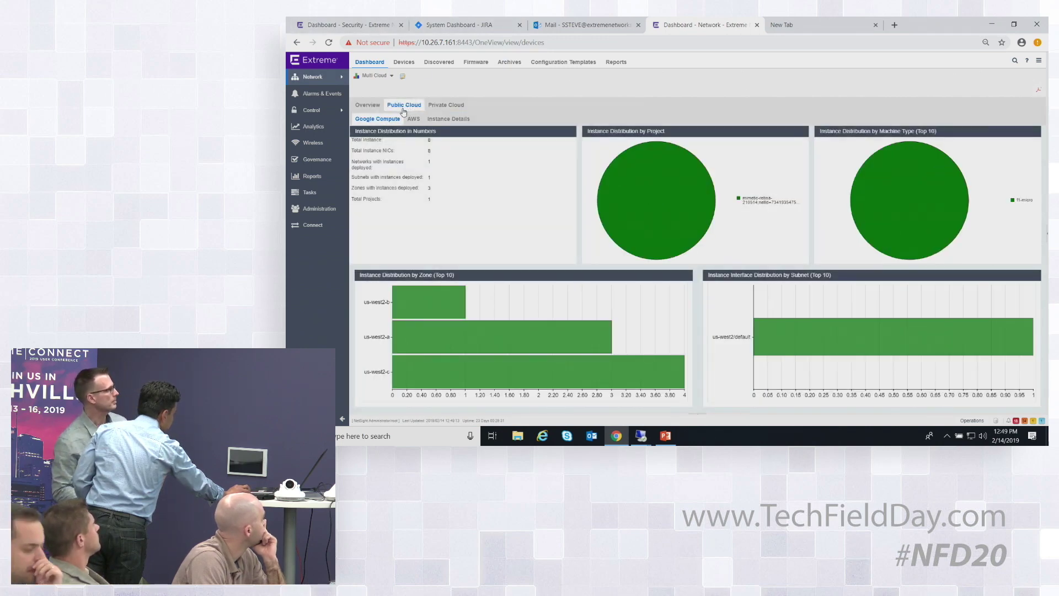
left_click(411, 118)
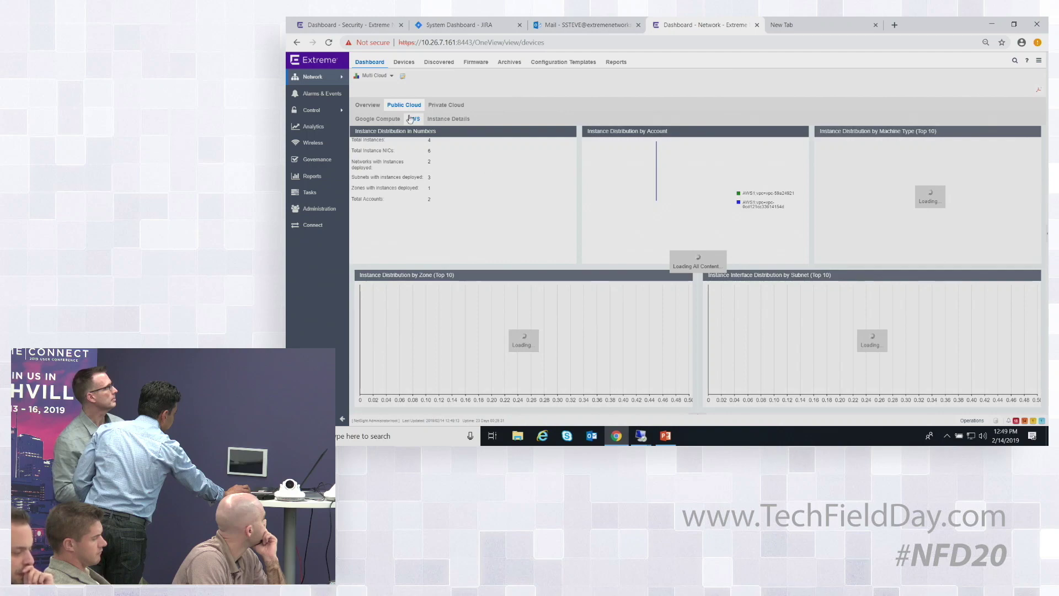